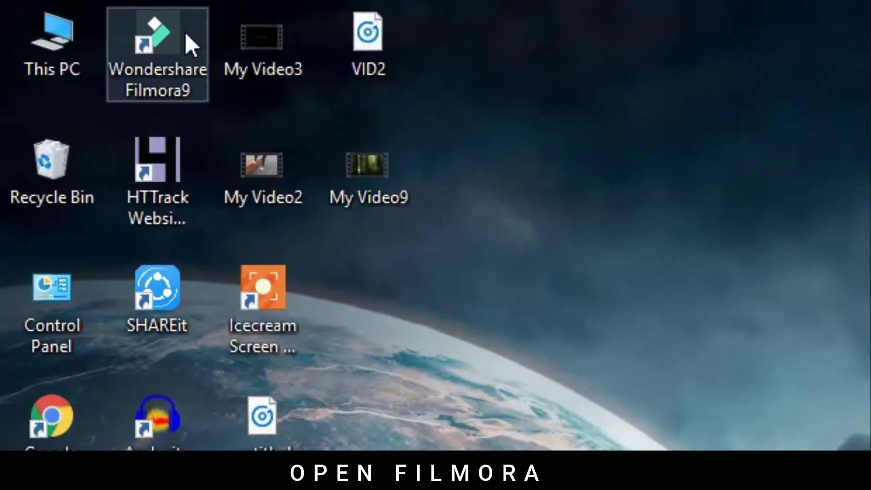
- Launch Wondershare Filmora9 from its desktop shortcut
double_click(177, 33)
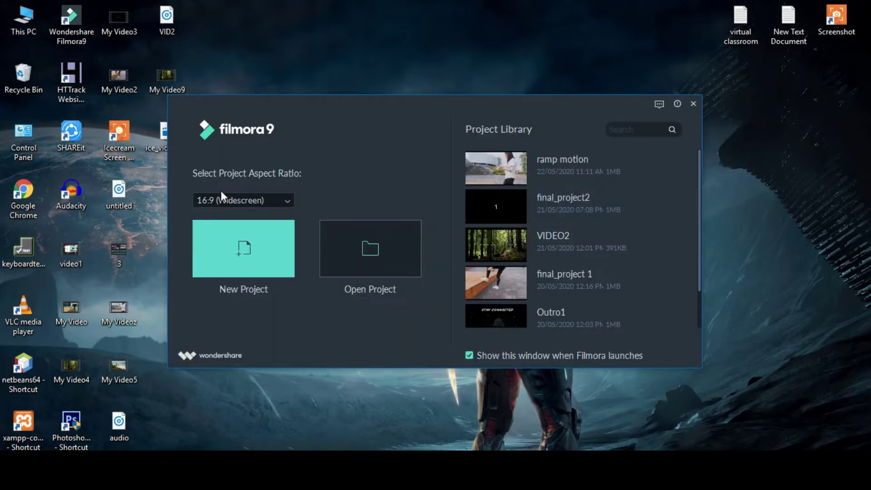
- Start a new project and import all 23 videos from D:\sample videos, declining proxy files
click(258, 263)
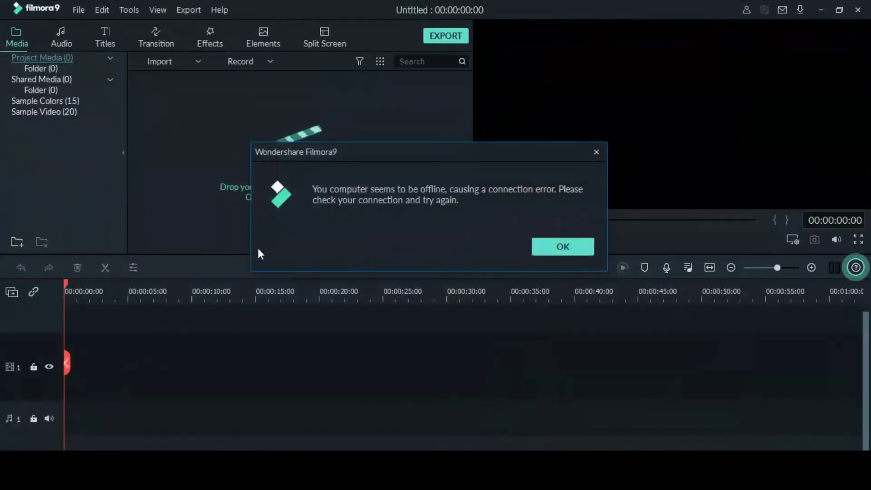
click(596, 152)
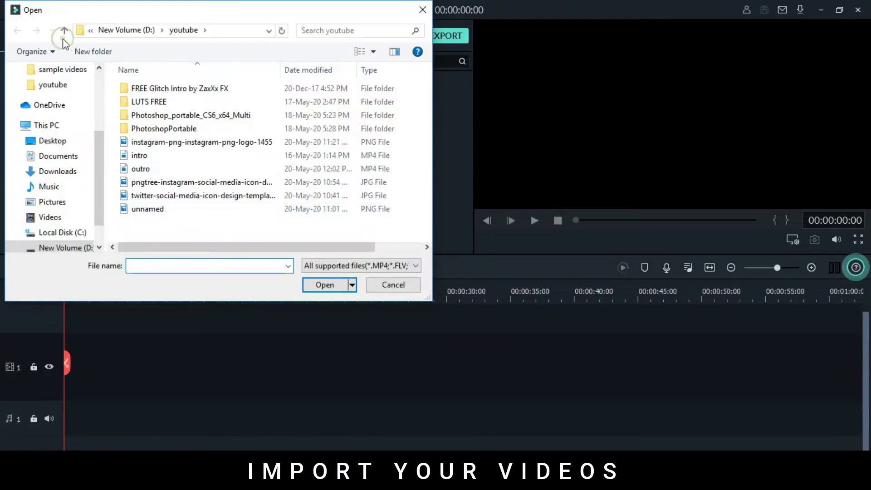
click(63, 39)
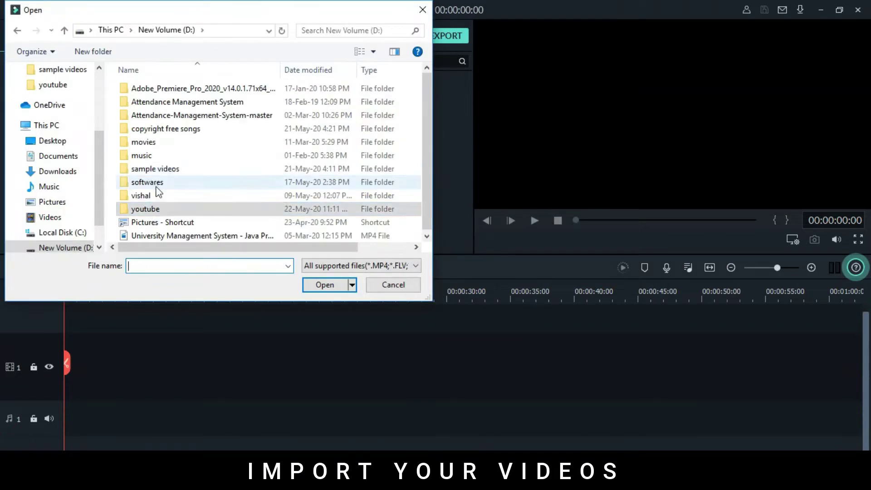
double_click(154, 170)
key(ctrl+a)
scroll(272, 158, down, 5)
click(319, 291)
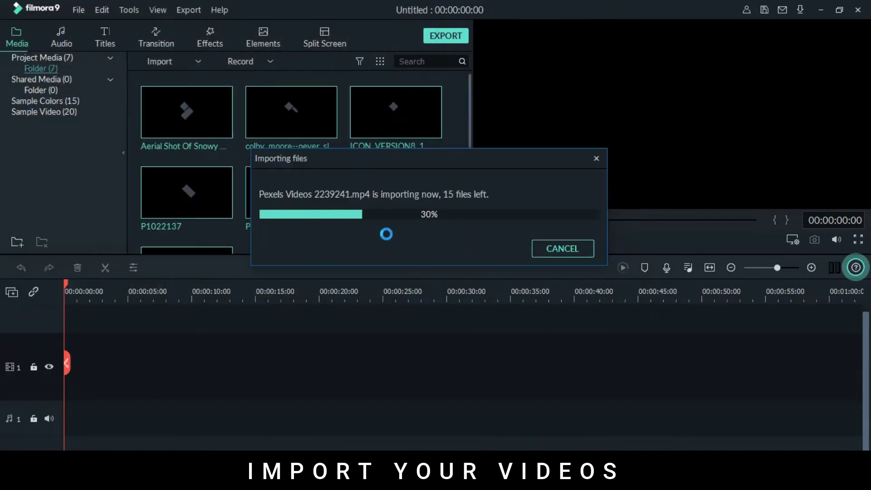
click(556, 262)
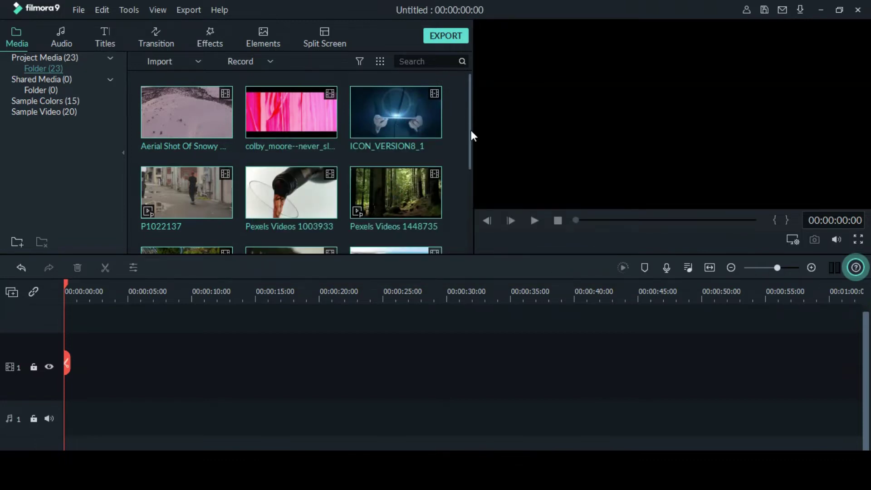
- Place video (3) at the start of track 1, keeping the project at 1920 x 1080 25fps
mouse_move(471, 131)
mouse_down()
mouse_move(464, 204)
mouse_move(465, 120)
mouse_move(474, 265)
mouse_up()
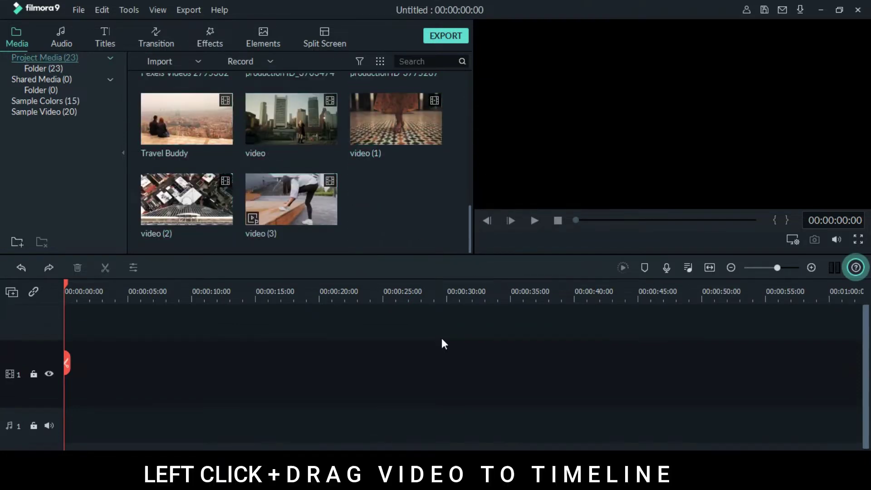
mouse_move(283, 202)
mouse_down()
mouse_move(126, 385)
mouse_move(71, 388)
mouse_up()
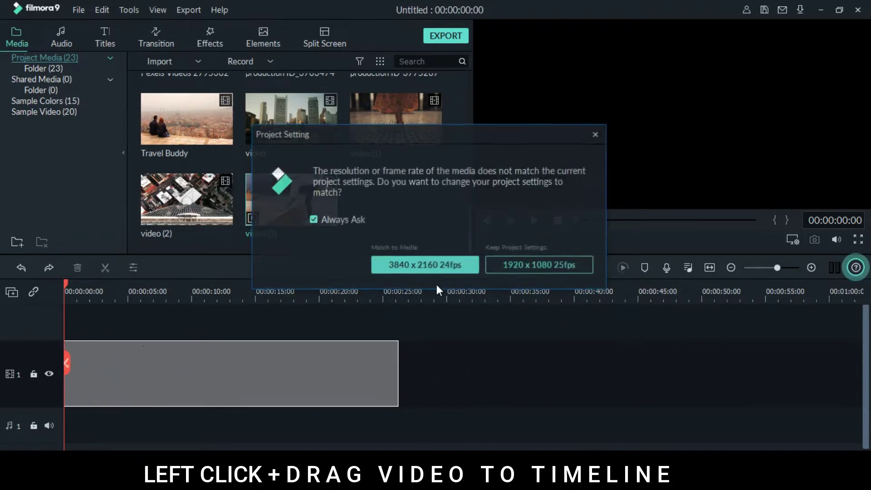
click(513, 268)
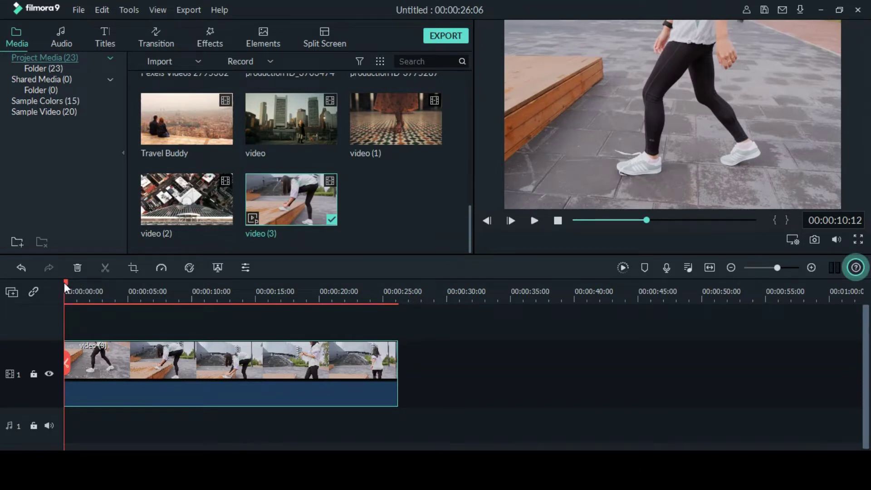
- Add a Black colour clip to track 2 and trim video (3) to end at 00:00:15:15
click(44, 101)
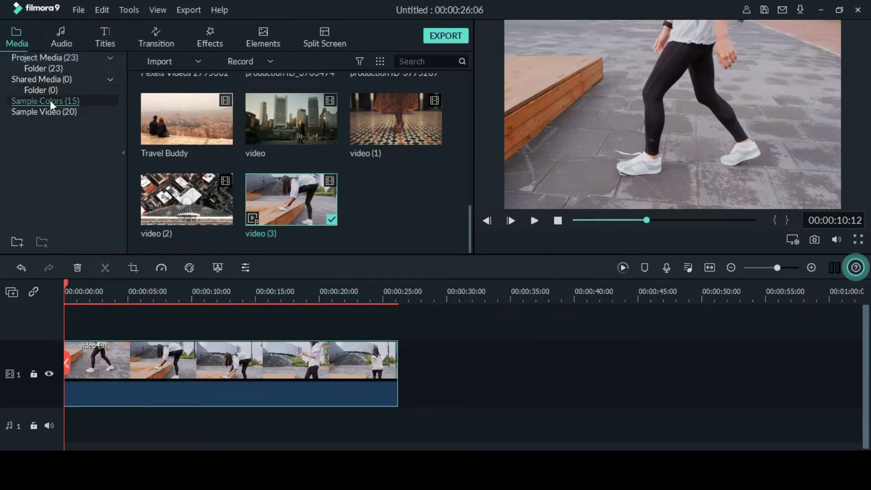
drag(157, 118, 67, 329)
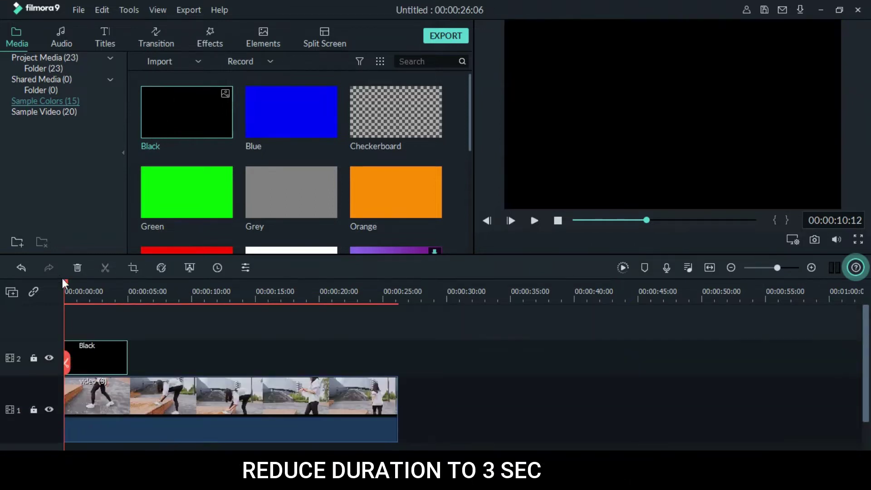
drag(68, 287, 265, 364)
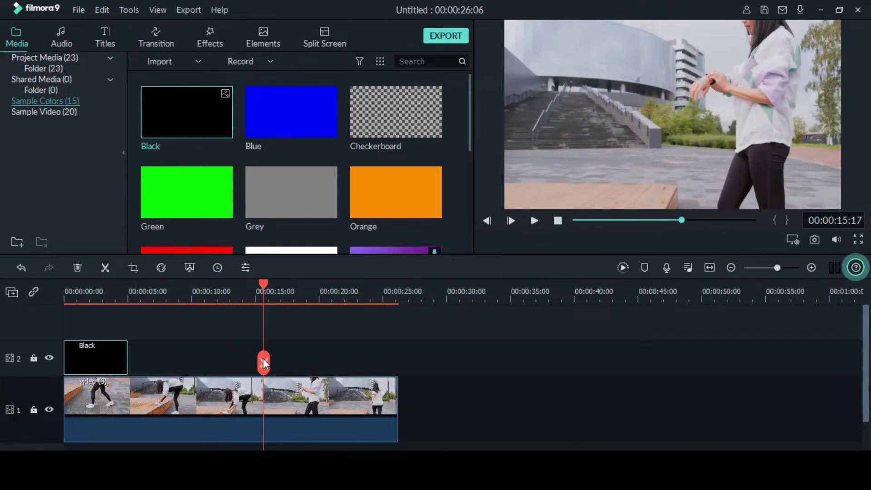
click(263, 362)
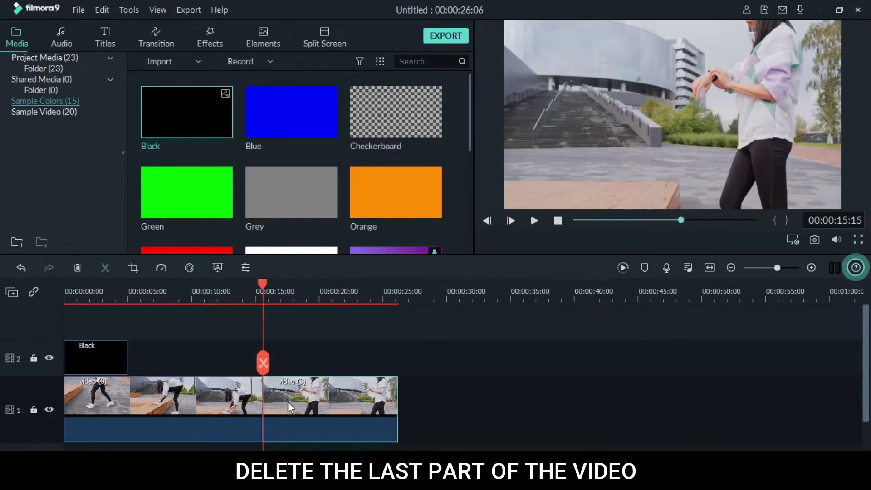
key(Delete)
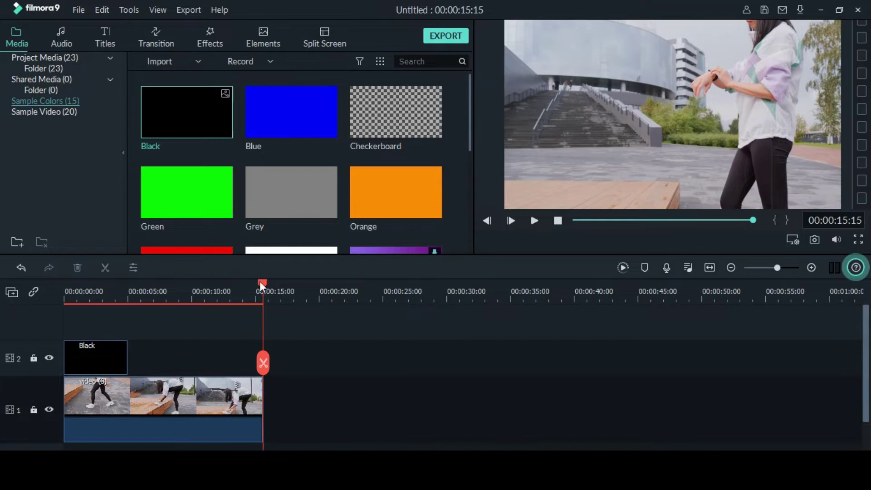
key(Home)
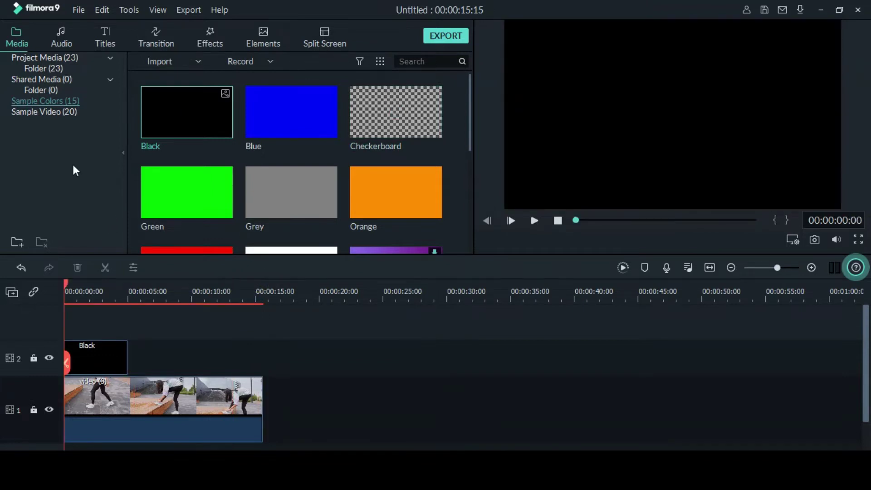
- Add production ID_3703474 to track 1 right after video (3), making the project 00:00:28:22
click(37, 57)
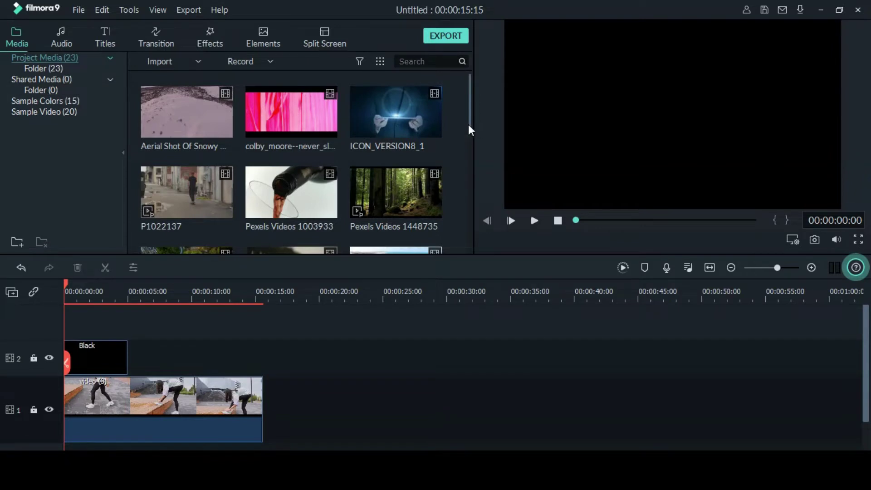
drag(469, 130, 473, 186)
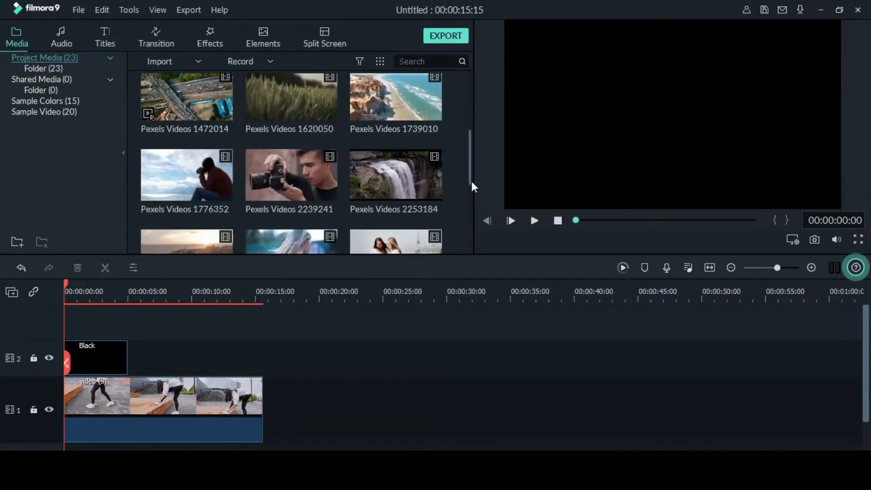
drag(471, 182, 457, 253)
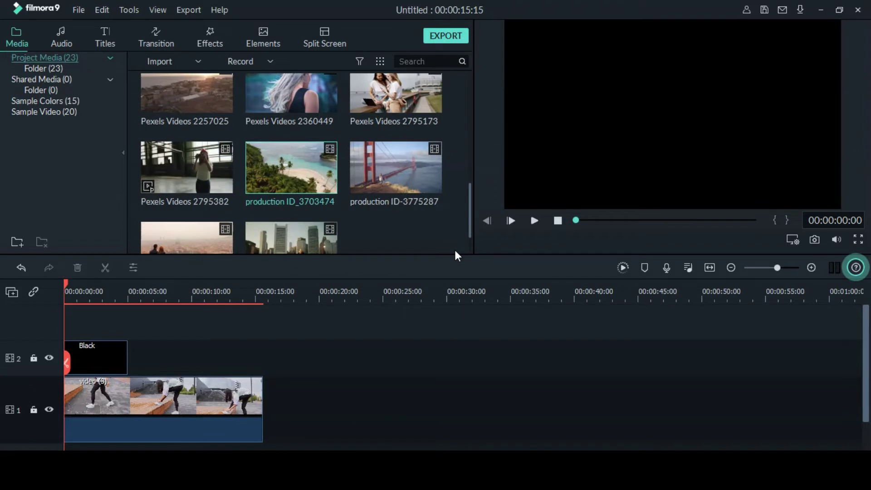
mouse_move(68, 284)
mouse_down()
mouse_move(271, 351)
mouse_move(263, 353)
mouse_up()
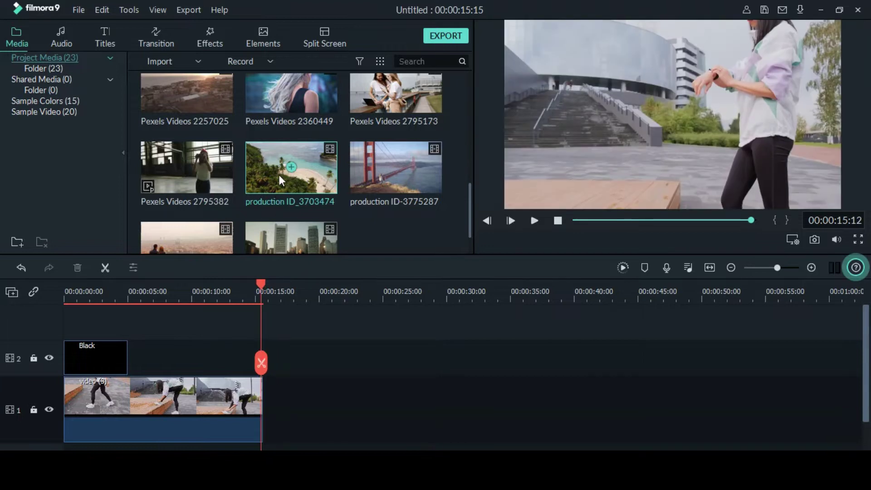
drag(282, 180, 266, 410)
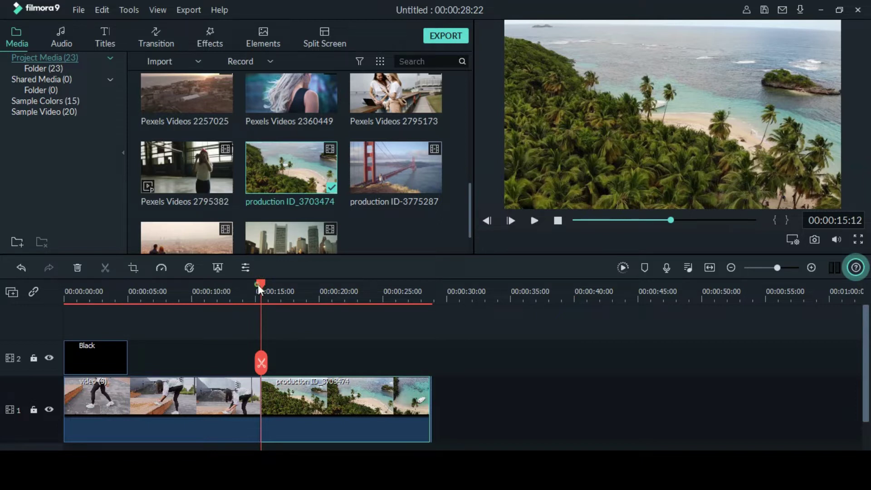
drag(258, 284, 234, 291)
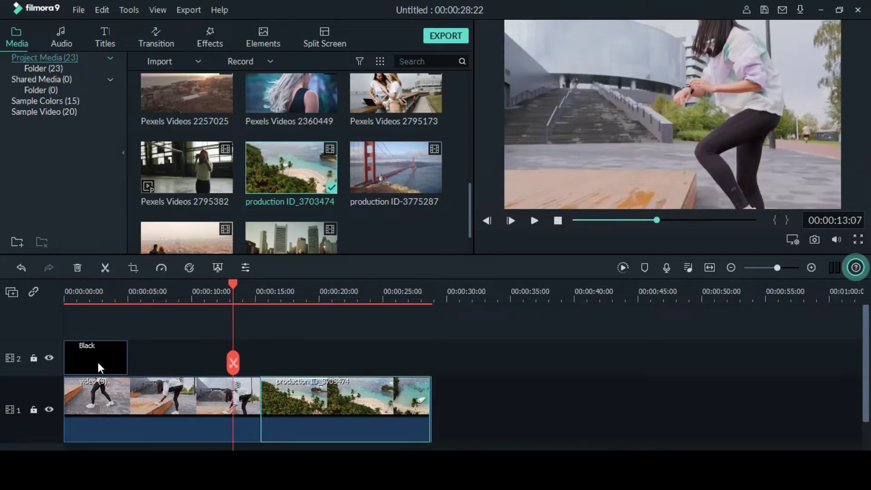
- Align the Black clip with video (3)'s end and split video (3) at about 00:00:10:11
drag(97, 362, 228, 369)
drag(234, 284, 197, 293)
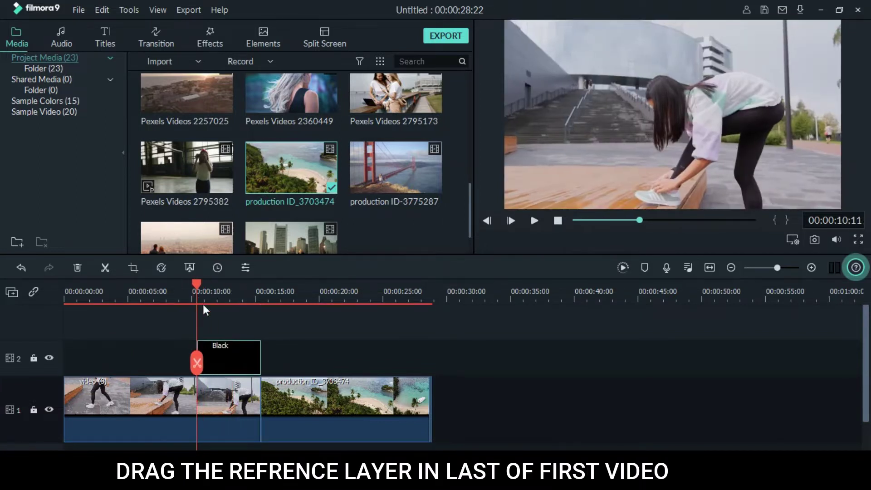
click(233, 405)
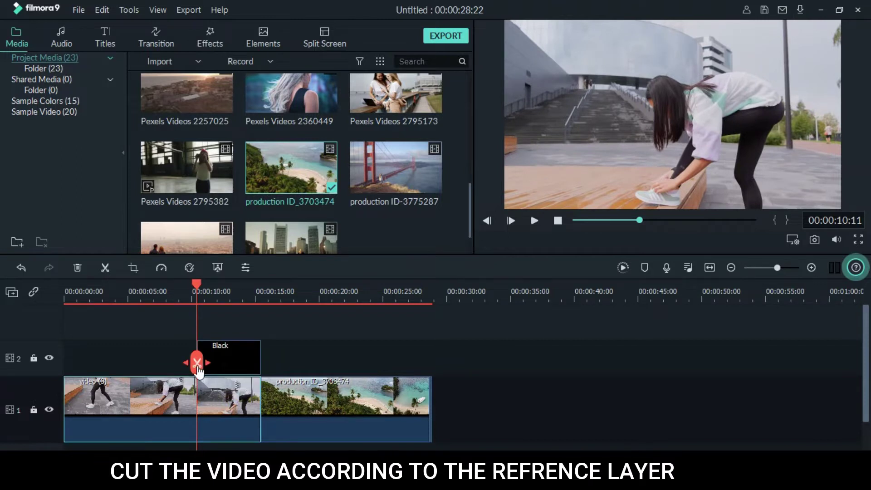
click(196, 363)
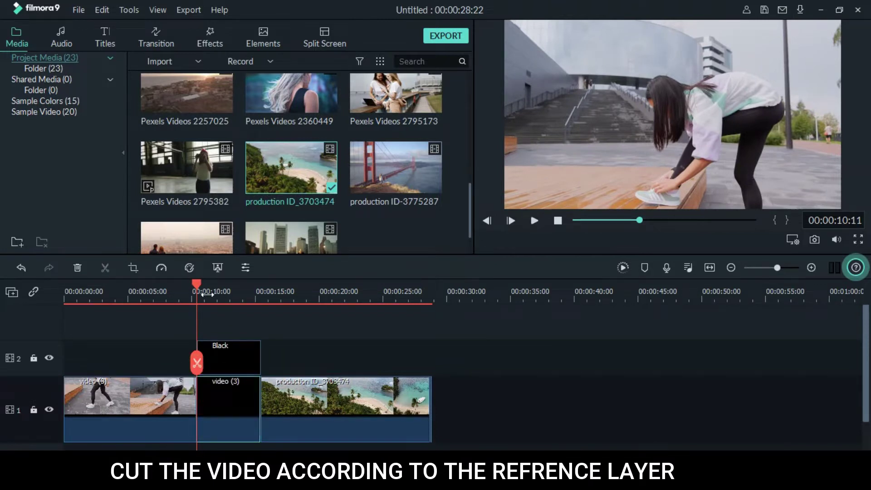
drag(197, 287, 216, 320)
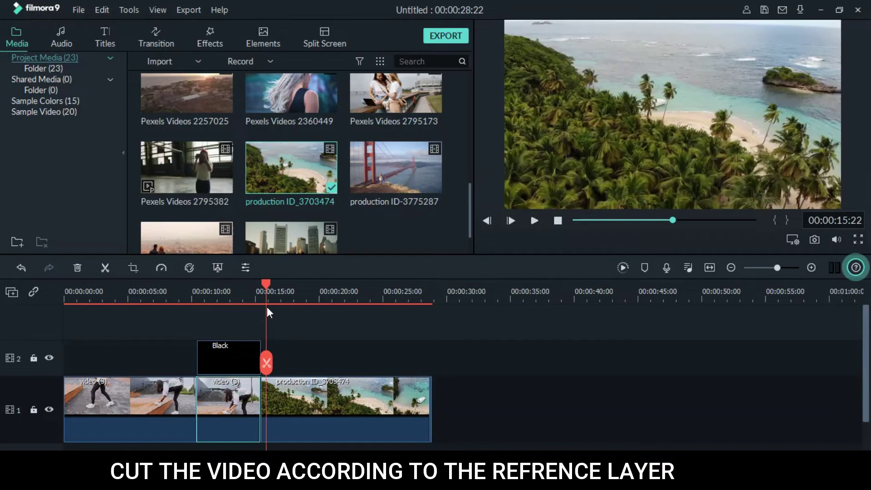
click(208, 321)
- Move the Black clip over production ID_3703474's start and split that clip at 00:00:20:11
drag(250, 366, 306, 372)
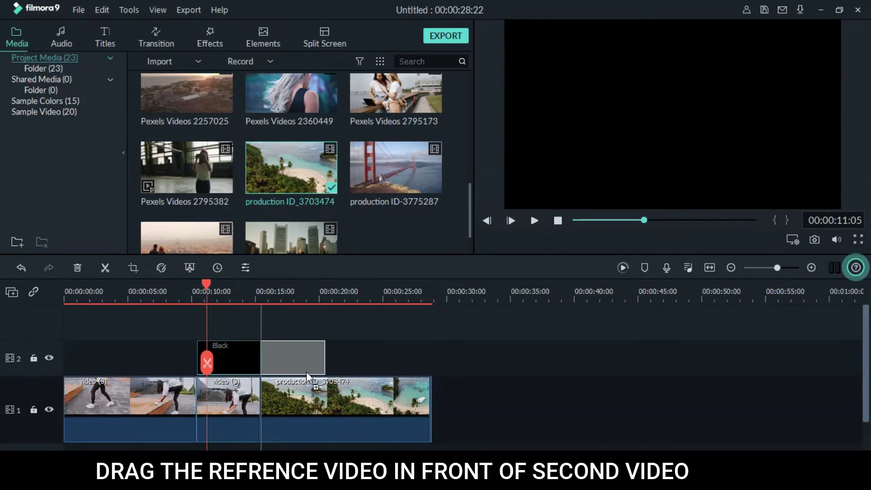
drag(206, 288, 324, 313)
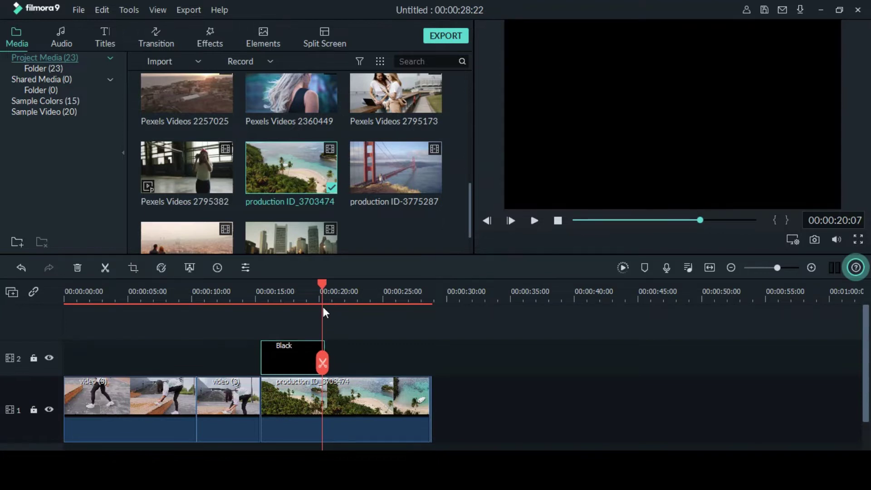
click(324, 311)
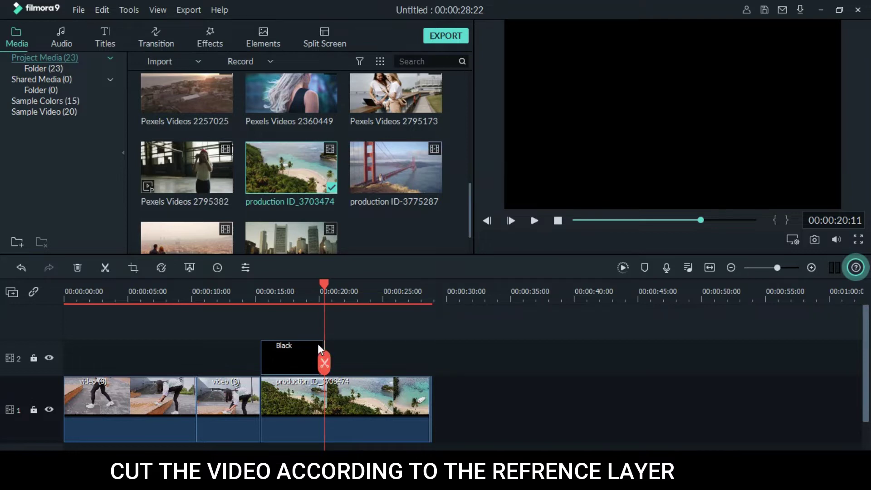
click(311, 409)
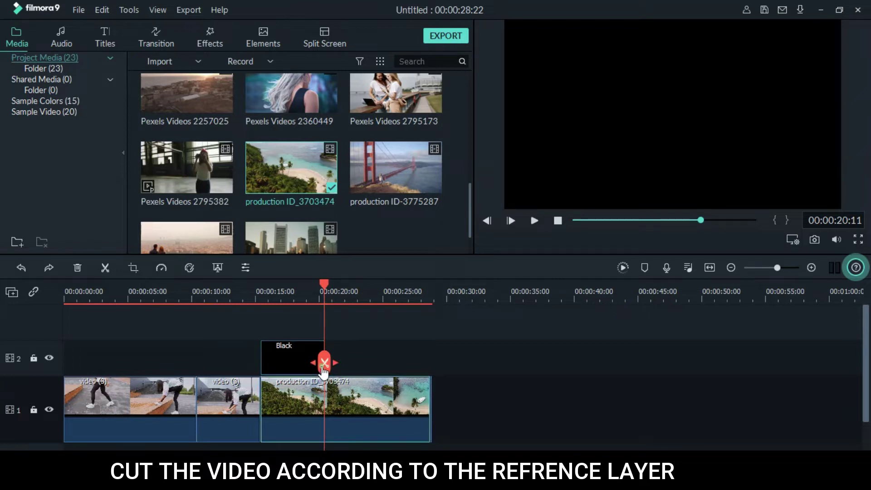
click(324, 368)
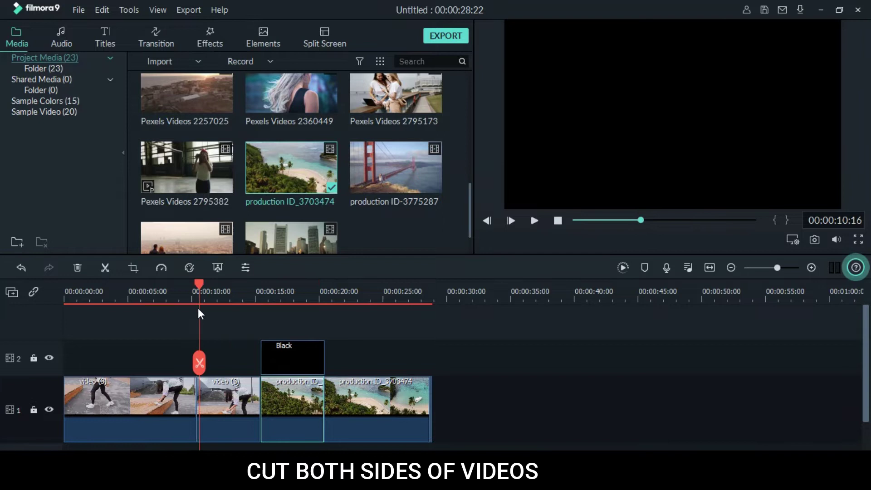
drag(324, 285, 155, 287)
click(288, 417)
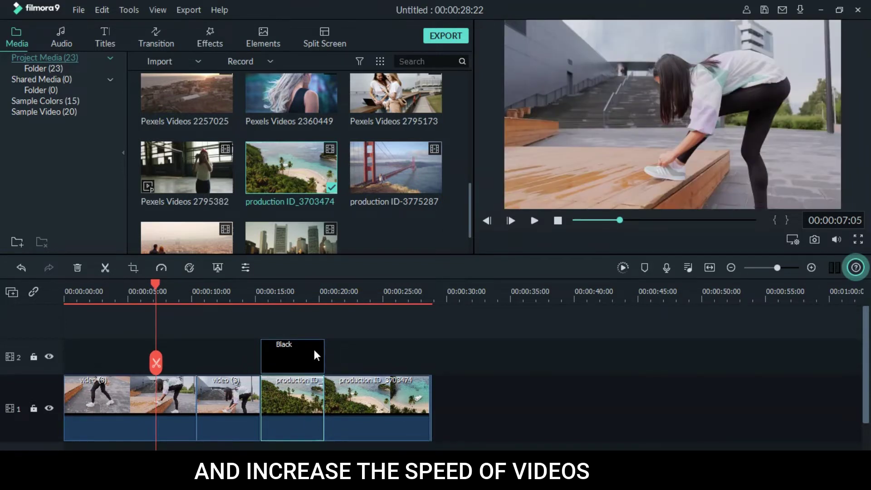
- Set the first production ID_3703474 piece to 10x speed
key(ctrl+r)
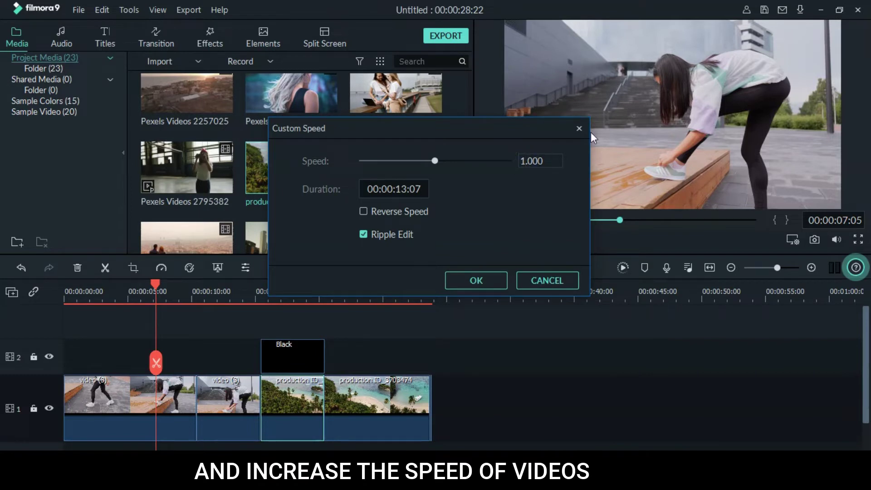
text(0)
click(475, 277)
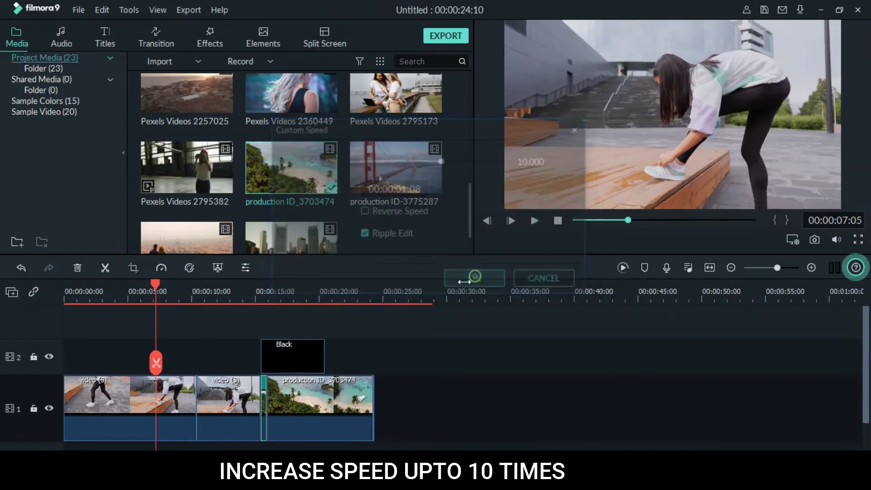
- Set the final piece of video (3) to 10x speed, shortening the project to 00:00:19:22
double_click(221, 401)
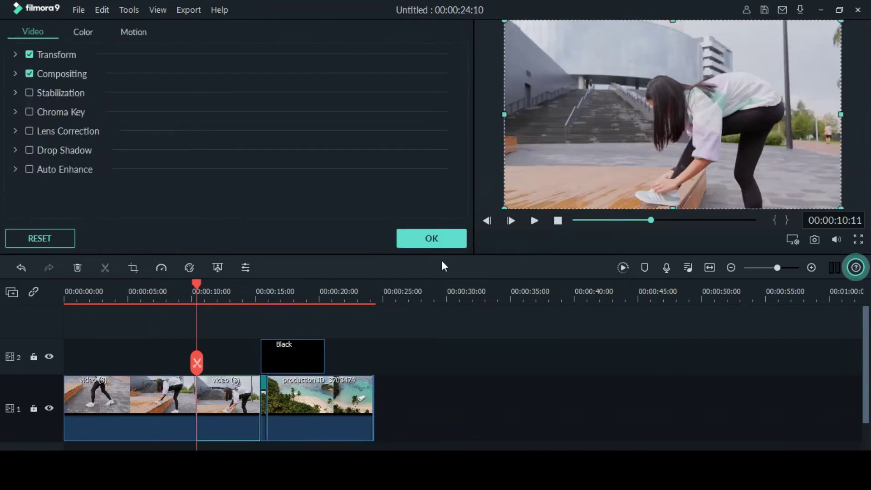
click(442, 239)
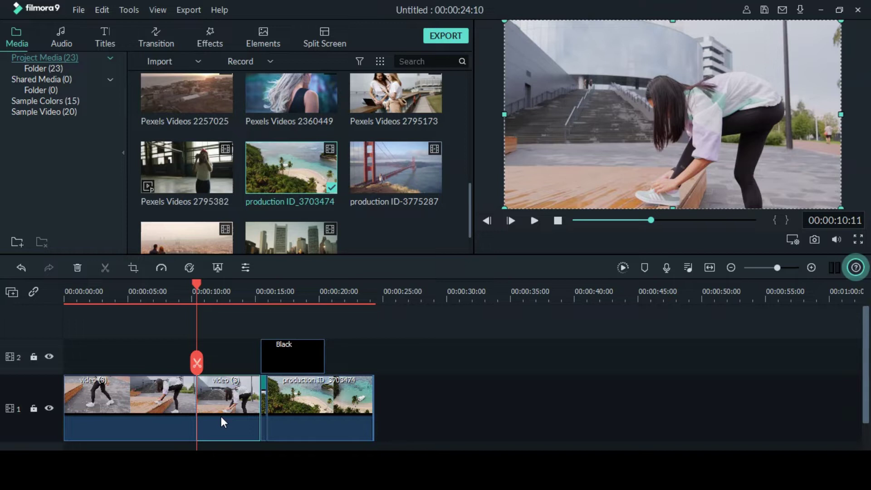
key(ctrl+r)
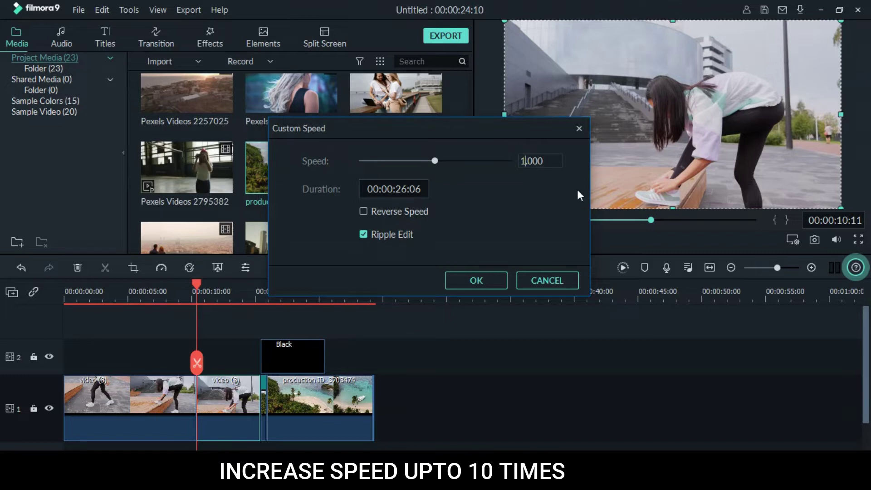
text(10)
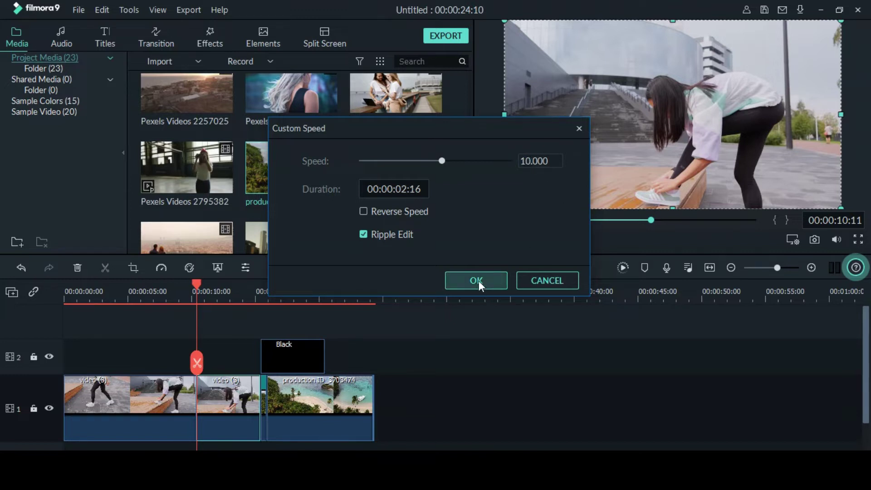
click(483, 280)
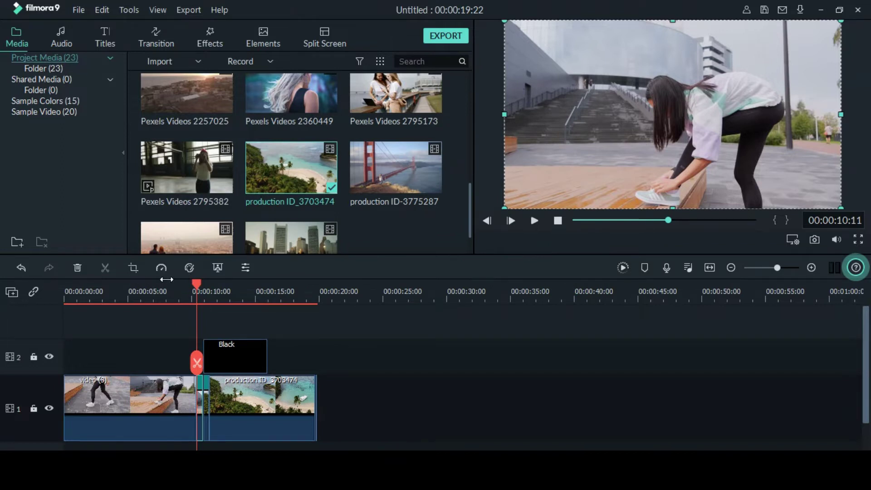
drag(200, 296, 65, 296)
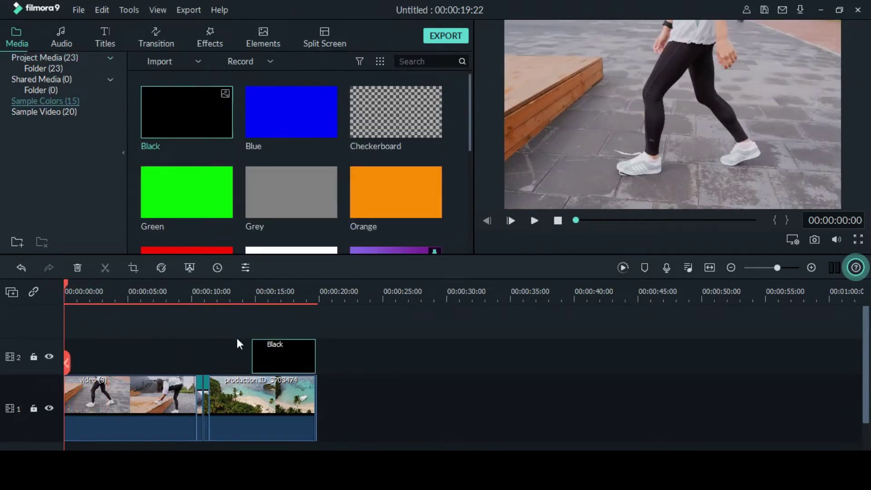
- Append Pexels Videos 2360449 to track 1 and trim the Black clip to two seconds over its start
mouse_move(315, 355)
mouse_down()
mouse_move(252, 362)
mouse_move(347, 366)
mouse_up()
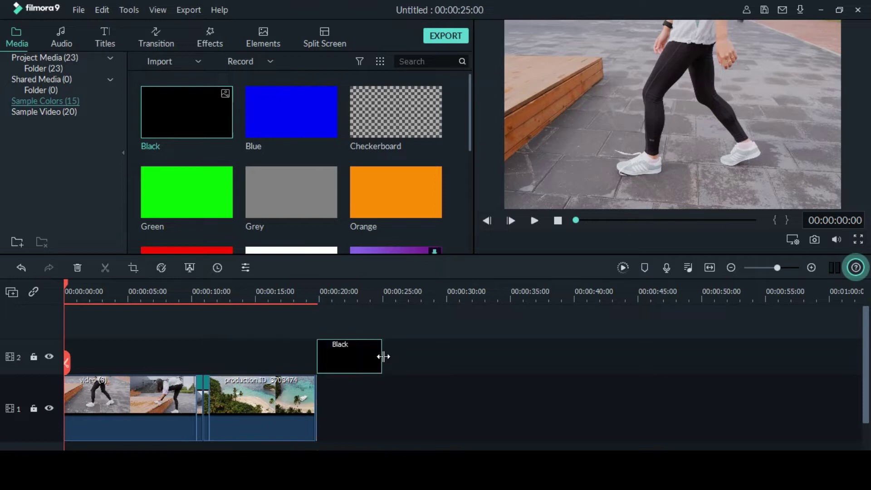
click(28, 58)
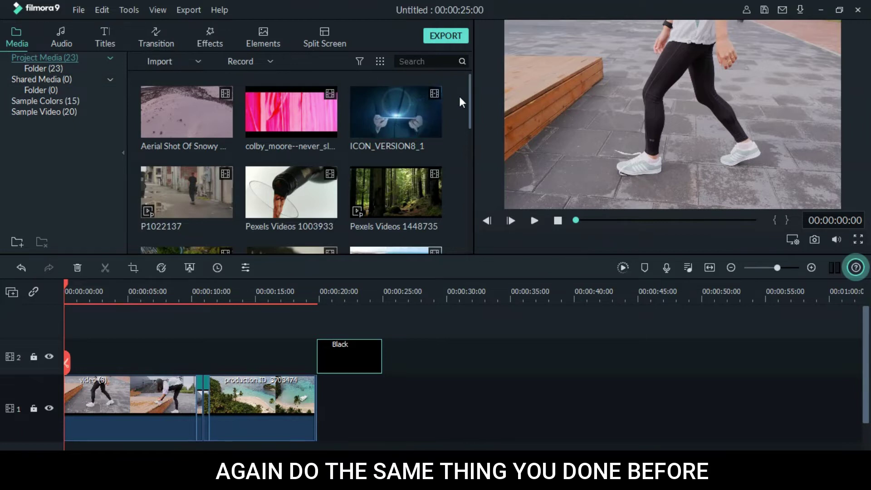
drag(469, 124, 475, 214)
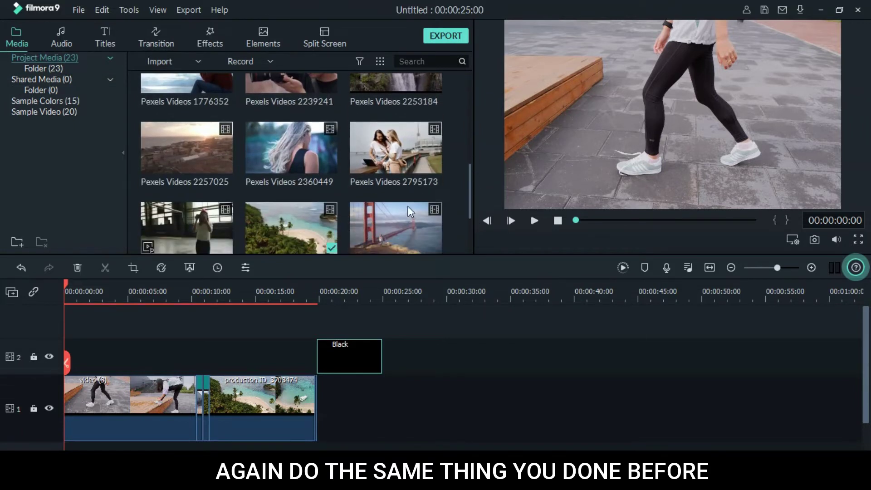
mouse_move(260, 152)
mouse_down()
mouse_move(316, 279)
mouse_move(322, 444)
mouse_up()
drag(380, 365, 386, 364)
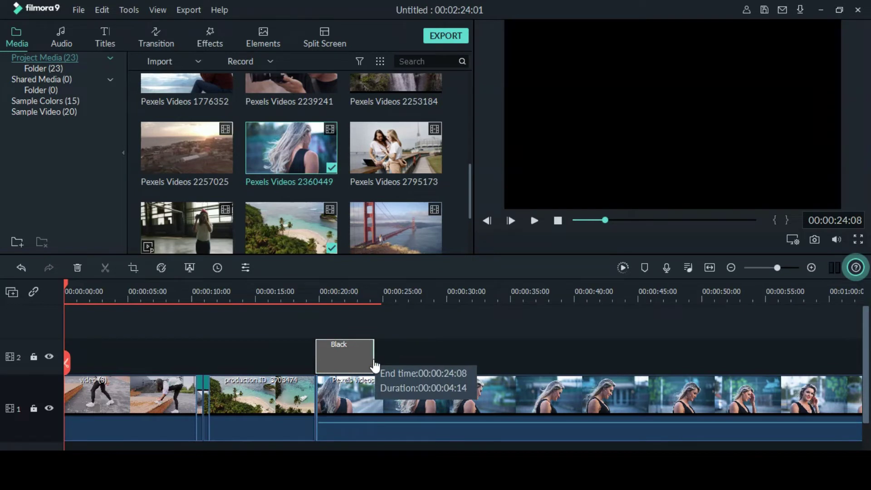
drag(374, 365, 351, 368)
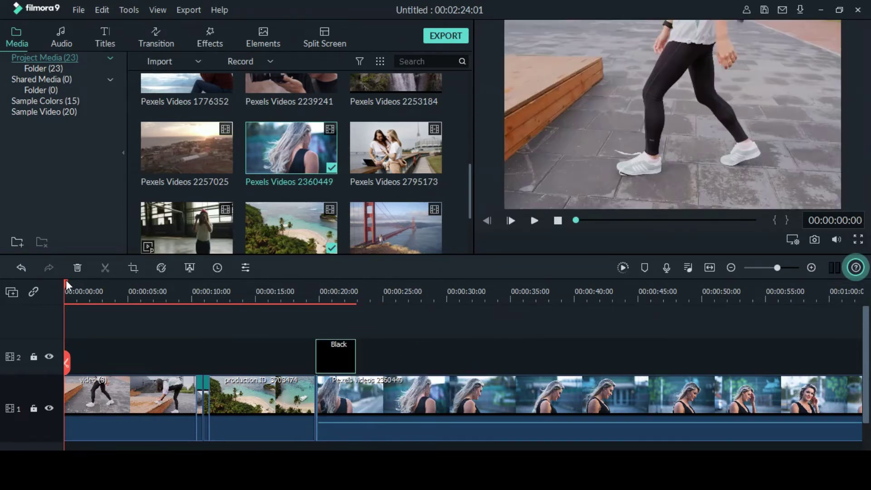
- Split the Pexels clip at 22:21 and 33:11 and delete its leftover tail
click(354, 314)
click(354, 363)
click(490, 294)
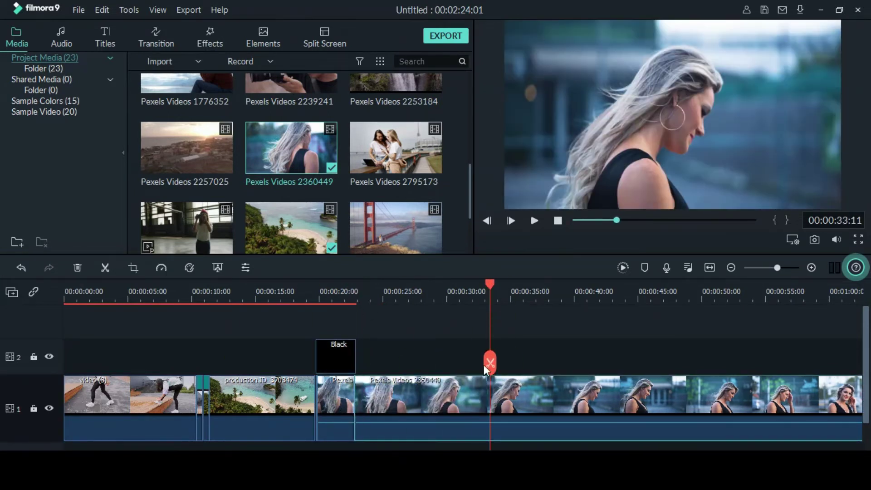
click(490, 363)
key(Delete)
- Add production ID-3775287 to the end of track 1 and split the woman clip at 30:03
click(224, 294)
scroll(395, 181, down, 3)
drag(396, 168, 525, 408)
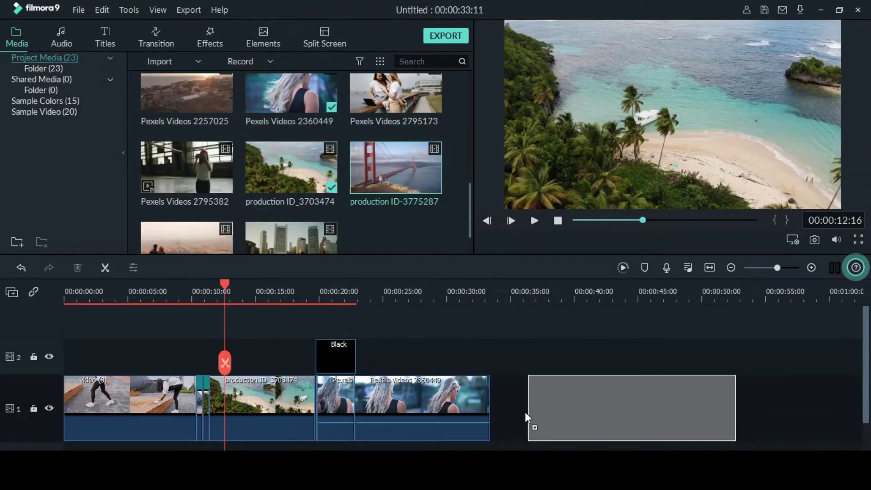
drag(336, 358, 469, 356)
drag(226, 288, 449, 294)
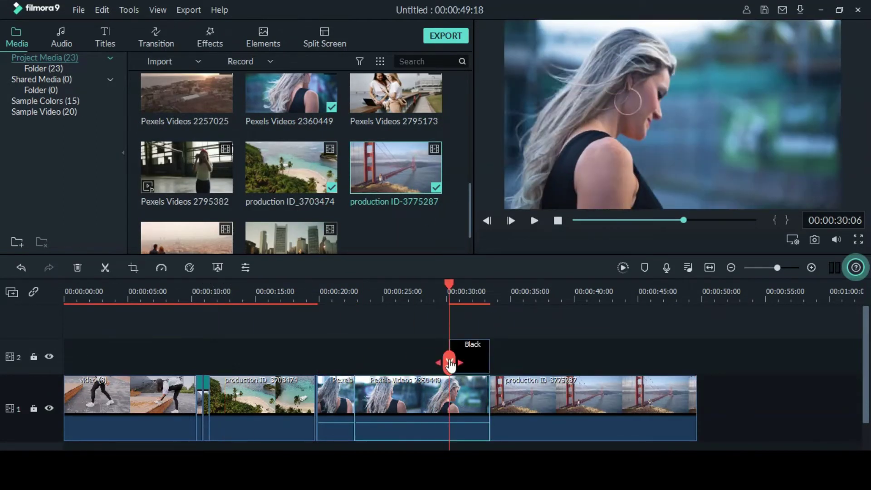
click(448, 363)
- Move the Black clip to the Golden Gate clip's start and split that clip at 36:15
click(509, 294)
drag(467, 356, 508, 356)
click(519, 294)
click(530, 294)
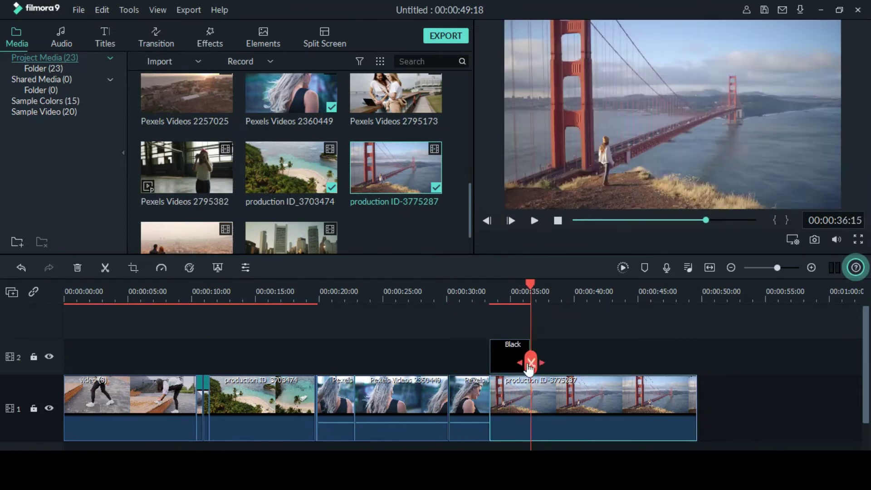
click(531, 363)
- Set the first Golden Gate piece and the woman clip's last piece to 10x speed
key(ctrl+r)
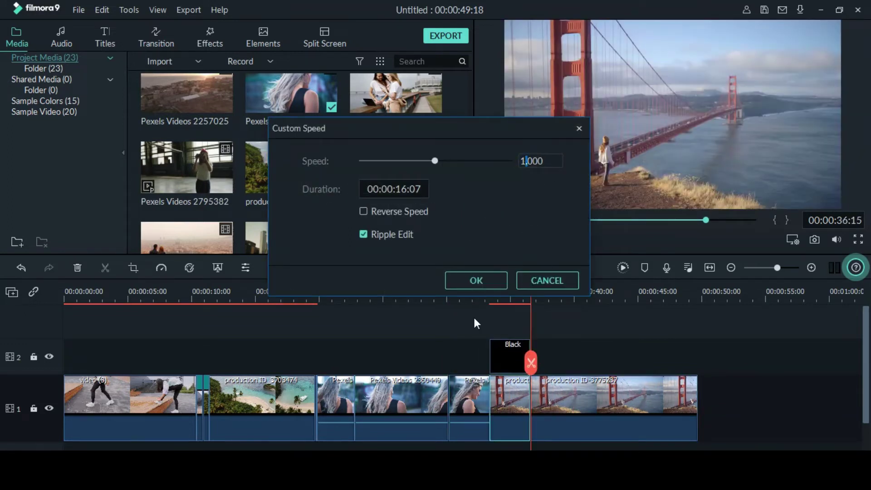
key(Return)
double_click(469, 395)
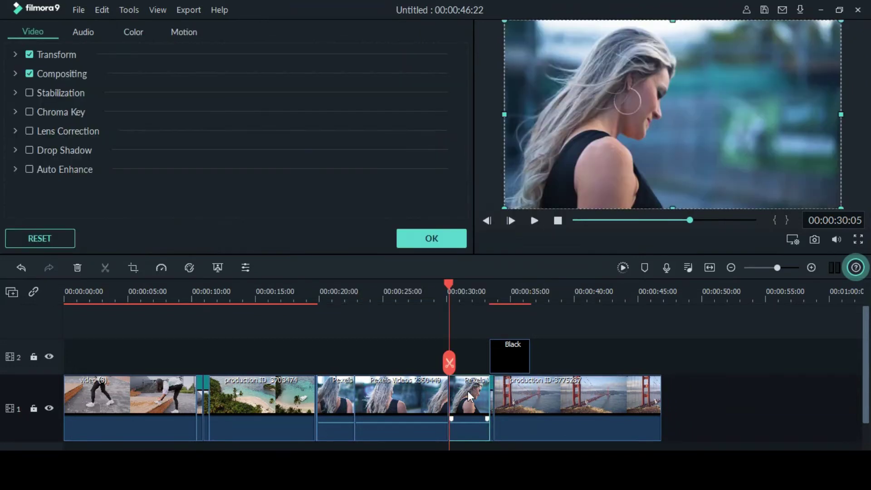
key(ctrl+r)
text(10)
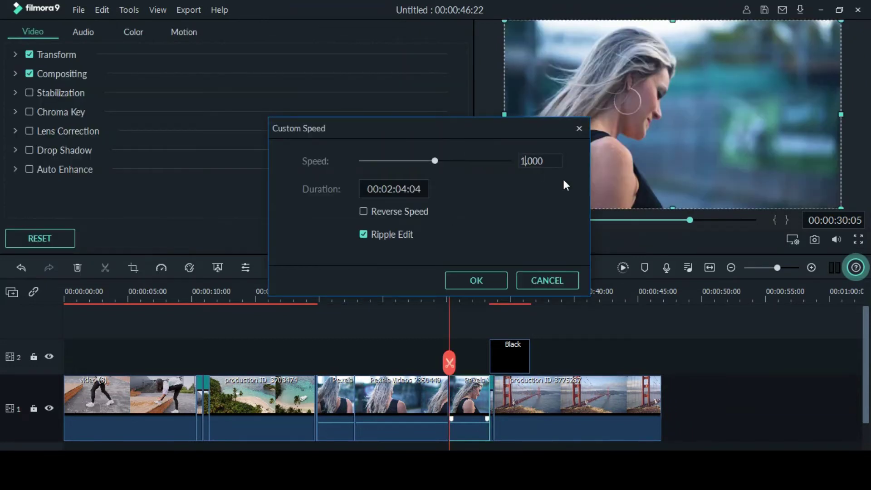
click(494, 278)
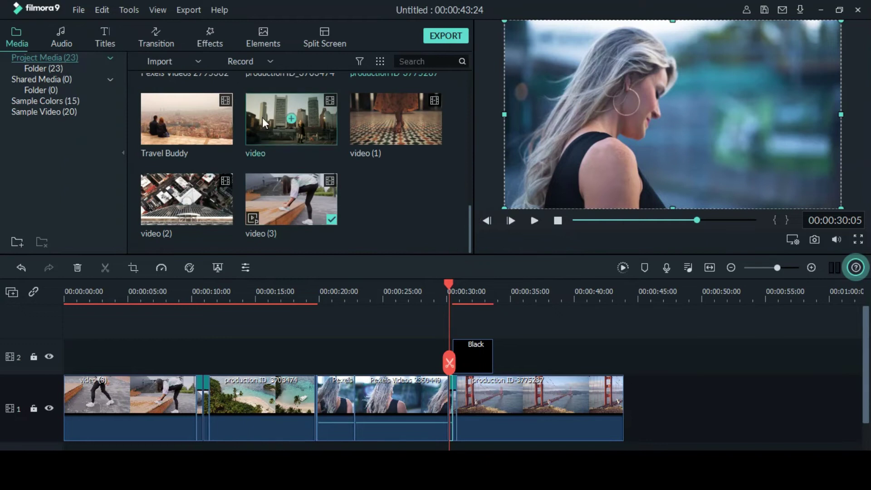
- Add Pexels Videos 1448735 to the end of track 1, splitting it at the Black clip and trimming its tail
scroll(454, 177, up, 5)
drag(394, 97, 653, 395)
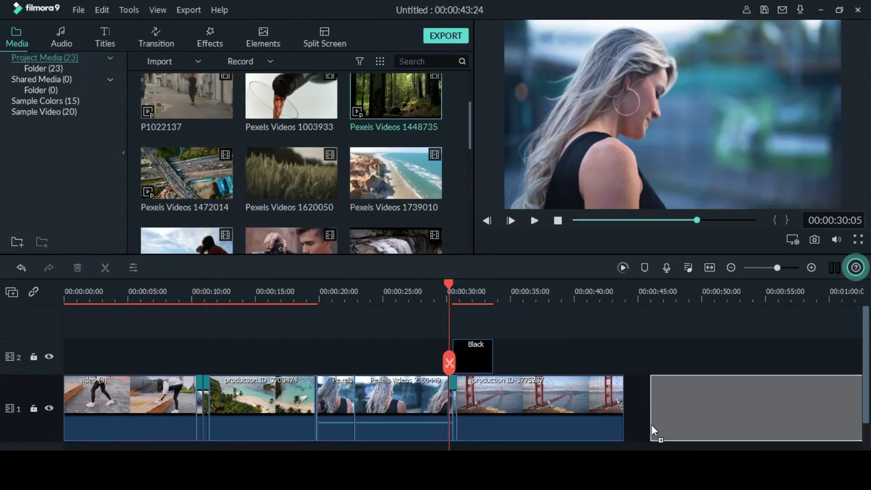
drag(448, 285, 572, 290)
key(Delete)
drag(476, 354, 598, 350)
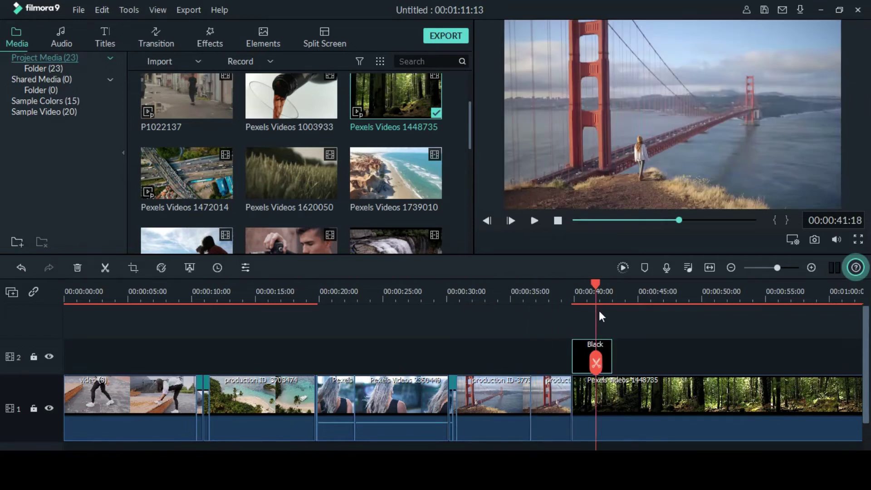
click(610, 361)
click(783, 292)
click(783, 362)
key(Delete)
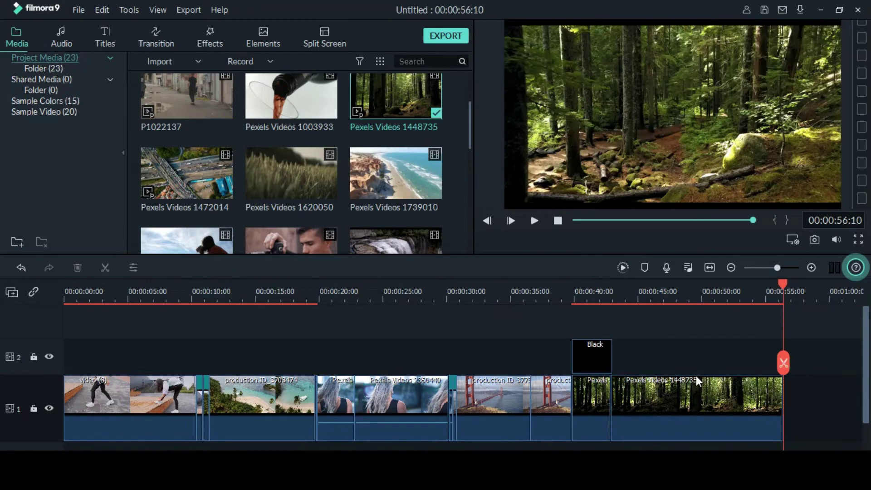
- Set 10x custom speed on the Golden Gate end piece and the forest clip's first piece
double_click(529, 395)
key(ctrl+r)
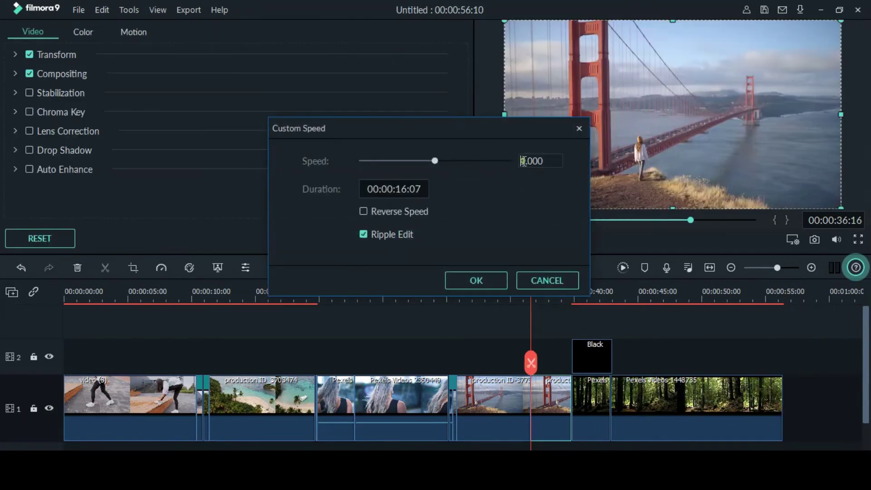
text(10)
key(Return)
click(556, 408)
key(ctrl+r)
text(10)
click(506, 280)
- Delete the Black marker clip and render a smooth-playback preview from 44:21
click(567, 355)
key(Delete)
click(634, 292)
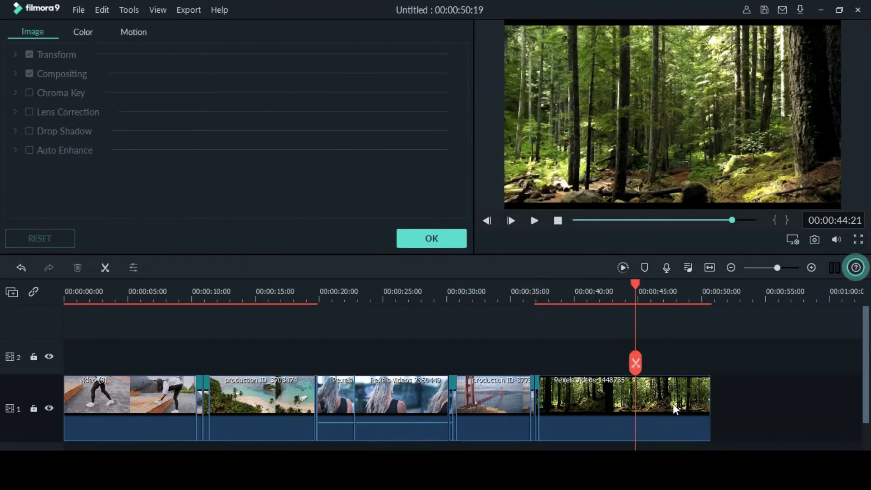
click(622, 268)
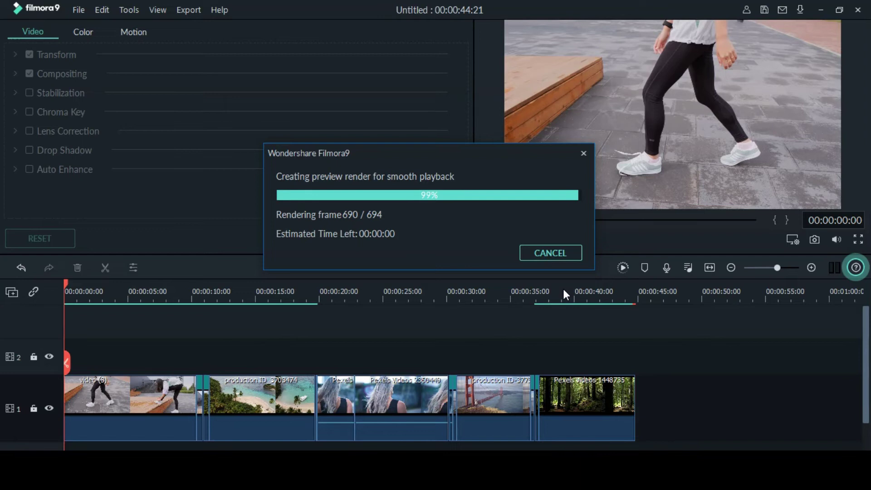
- Delete the leftover short Pexels piece and play the 00:00:42:06 timeline from the start
click(341, 407)
key(Delete)
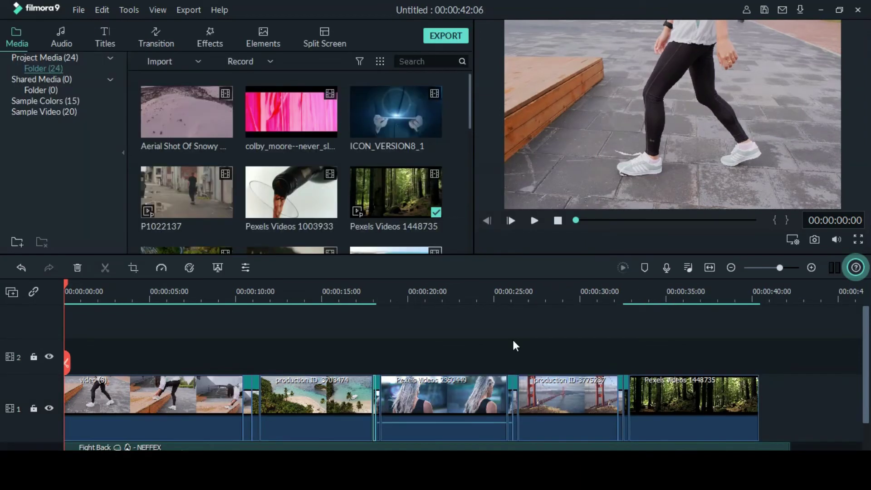
key(space)
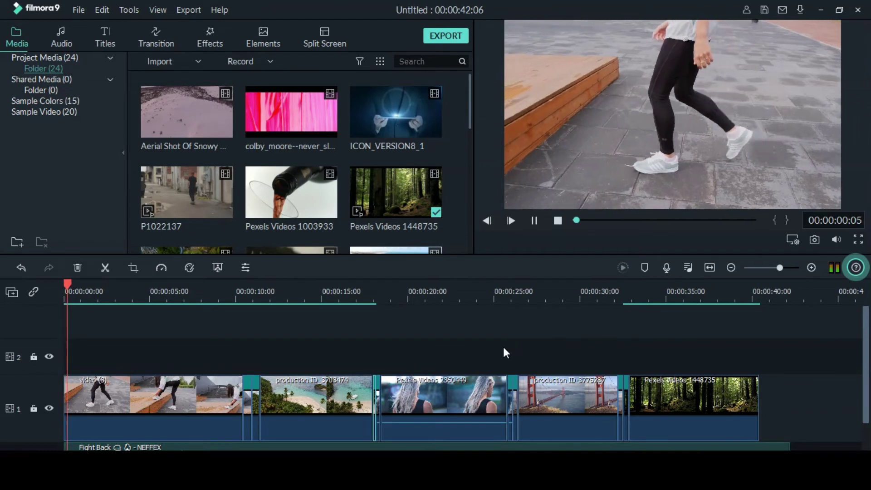